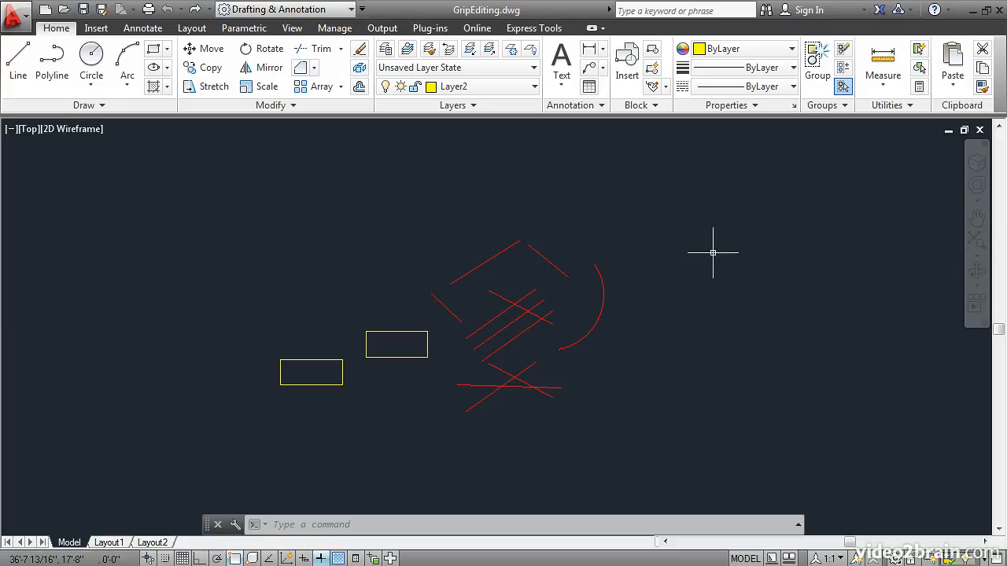
Select the red arc and stretch its upper endpoint far to the right, to about 46'-1", 13'-10"
{"action": "left_click", "coordinate": [604, 293]}
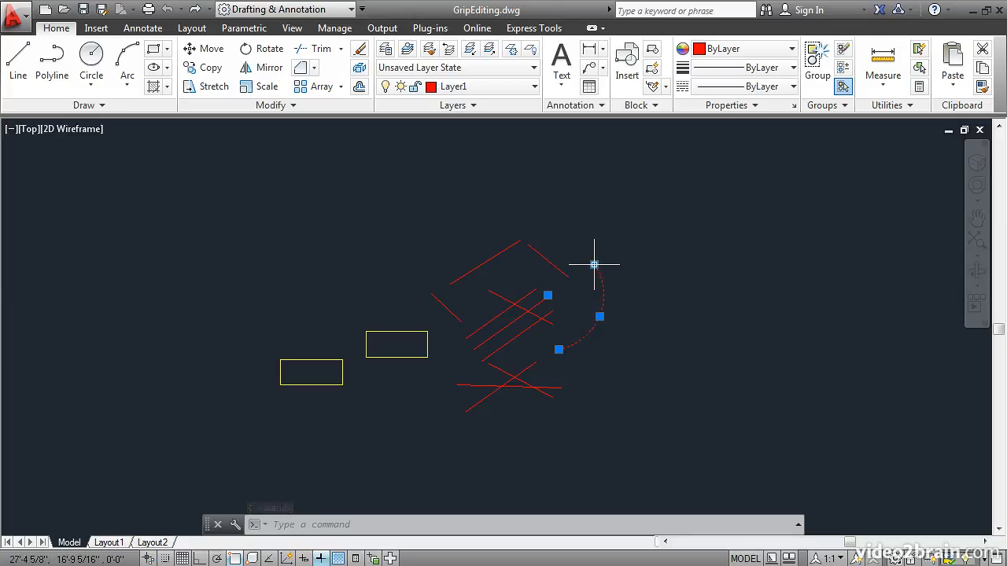
{"action": "mouse_move", "coordinate": [594, 265]}
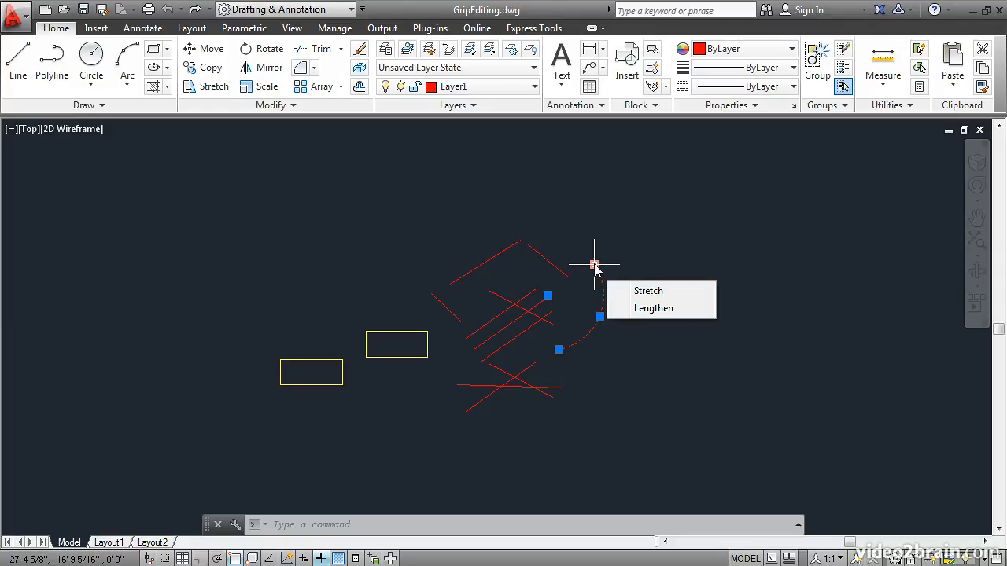
{"action": "left_click", "coordinate": [650, 296]}
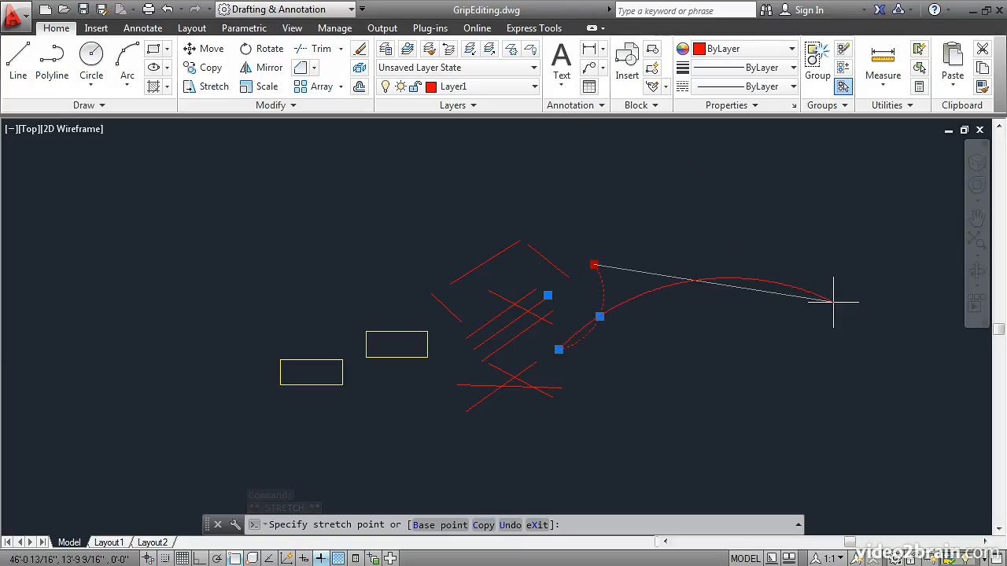
{"action": "left_click", "coordinate": [833, 301]}
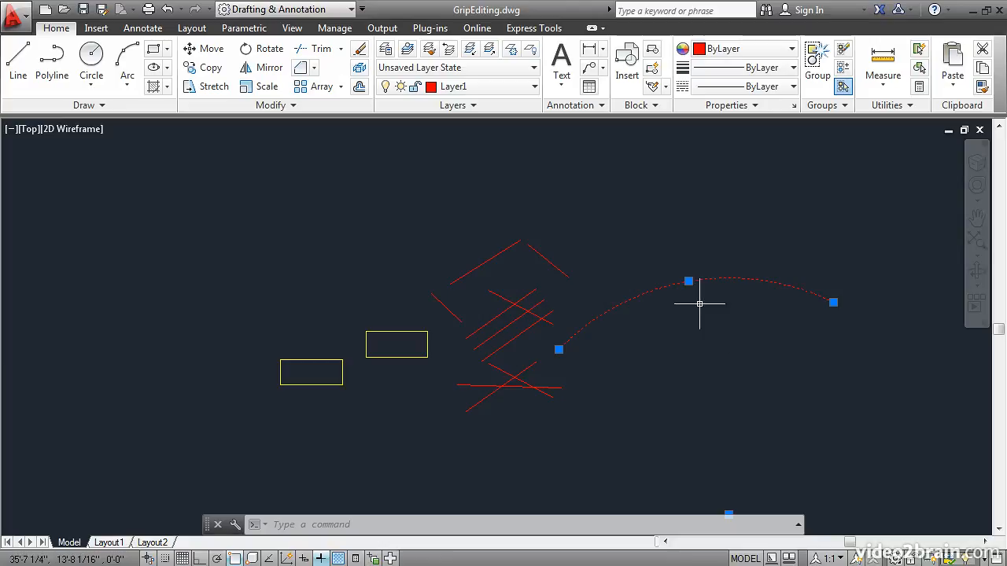
Reduce the arc's radius from its midpoint grip, and shorten its right end to near the arc's crest with the Lengthen grip option
{"action": "mouse_move", "coordinate": [688, 280]}
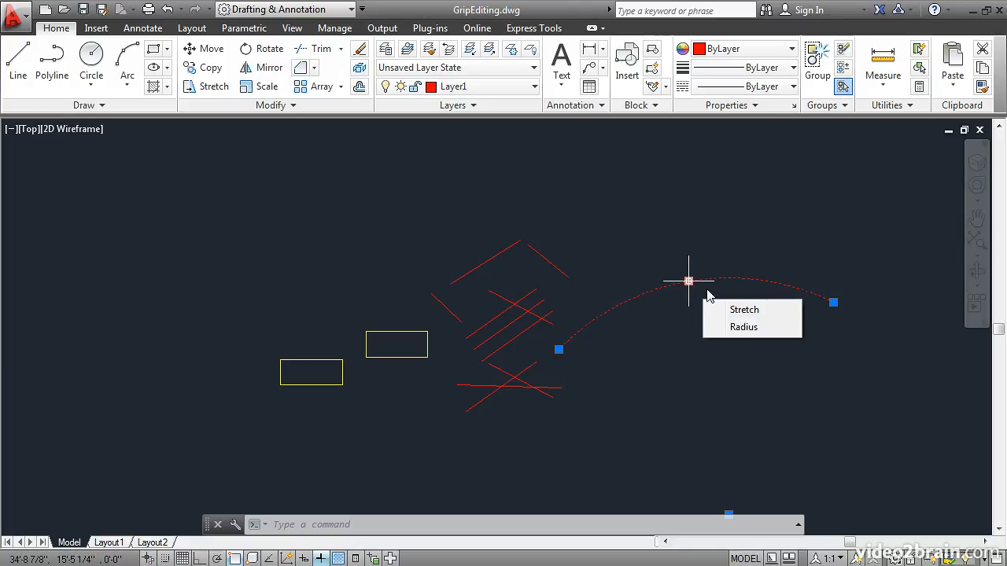
{"action": "left_click", "coordinate": [741, 327]}
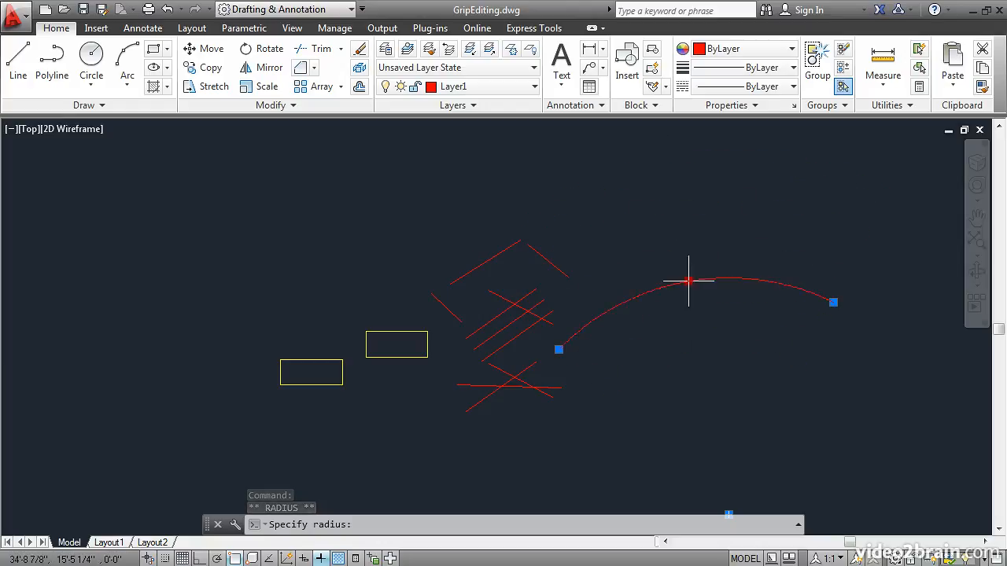
{"action": "left_click", "coordinate": [705, 356]}
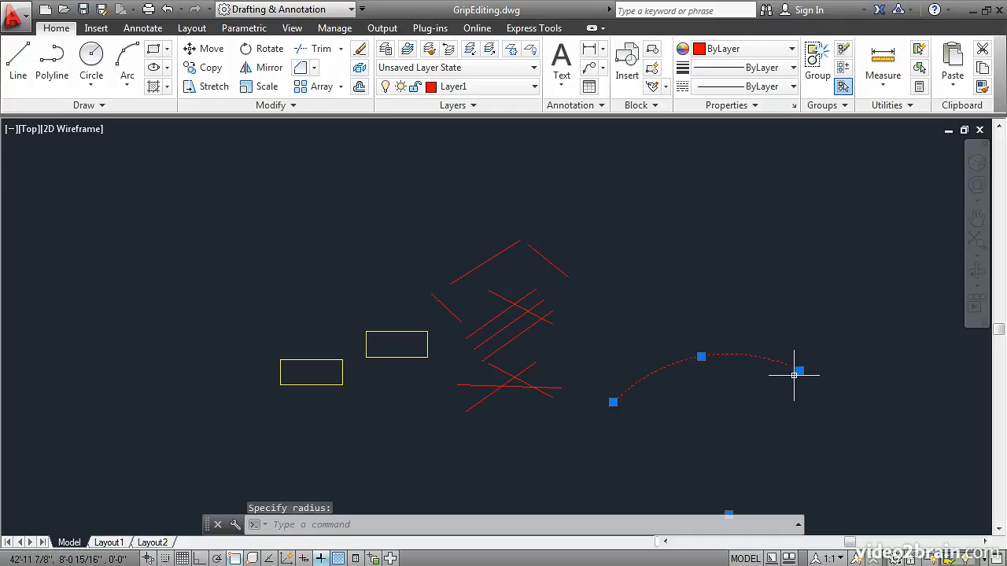
{"action": "mouse_move", "coordinate": [800, 371]}
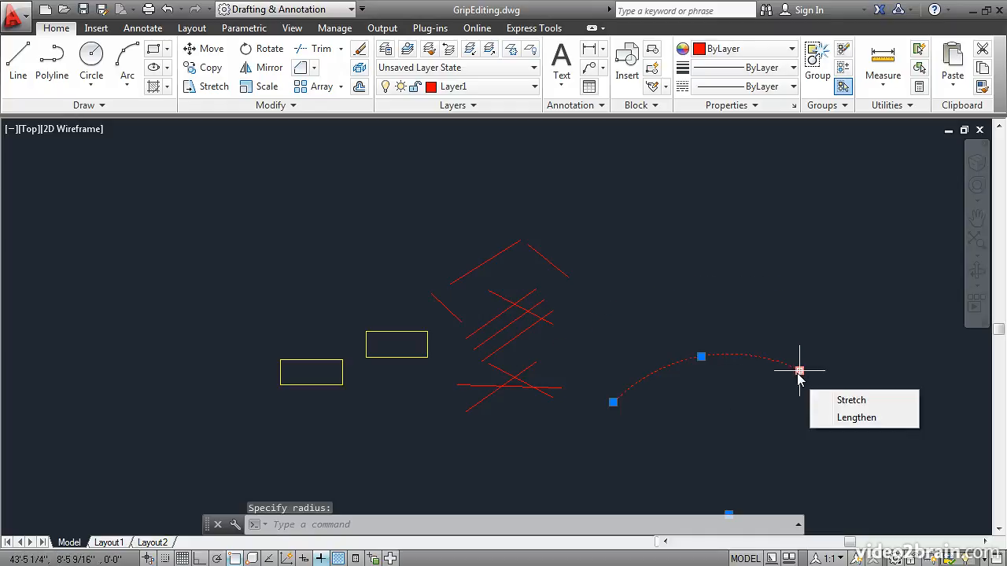
{"action": "left_click", "coordinate": [846, 419]}
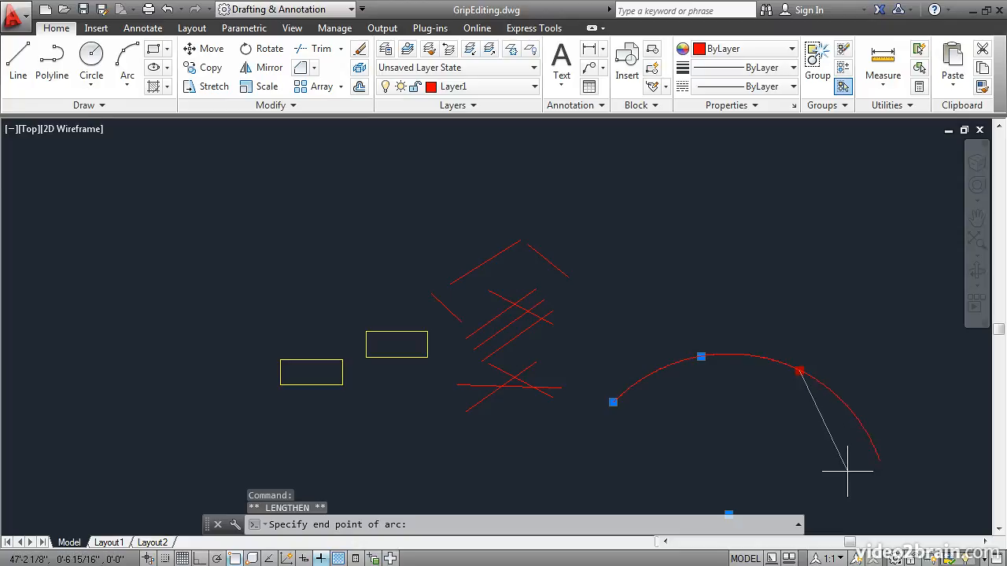
{"action": "left_click", "coordinate": [727, 415]}
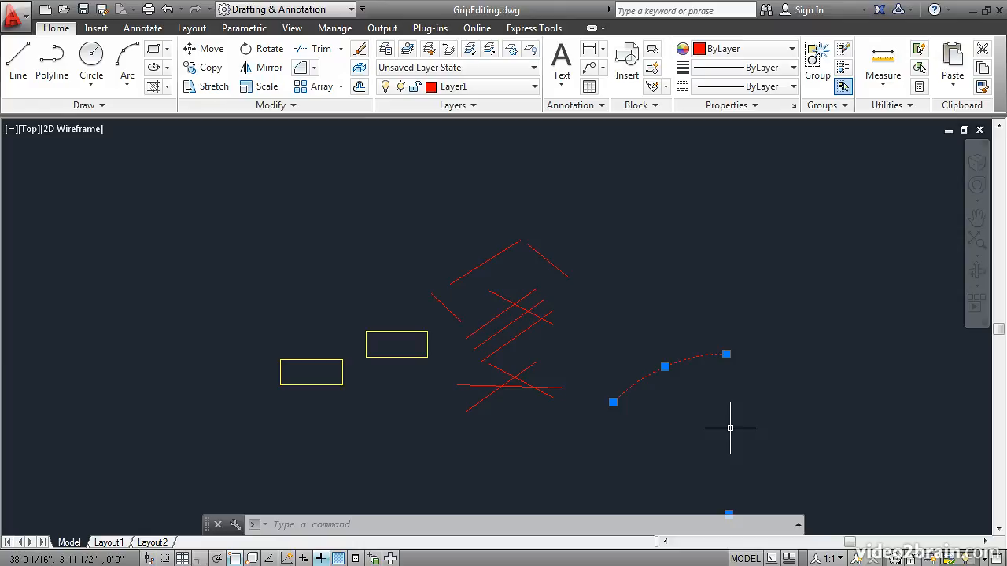
Rotate the arc about its right endpoint grip so that it extends down and to the right of that point
{"action": "left_click", "coordinate": [726, 355]}
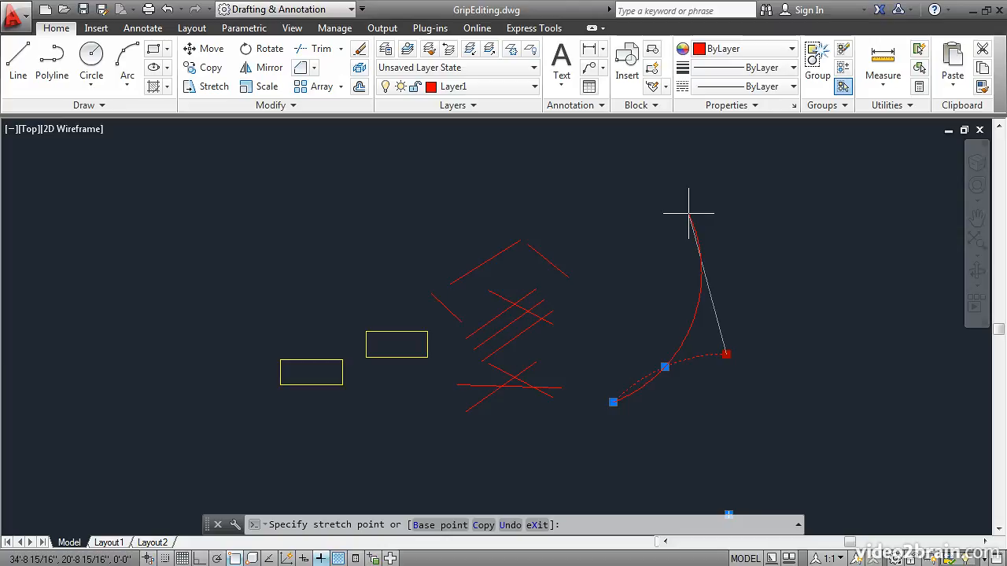
{"action": "key", "text": "Return"}
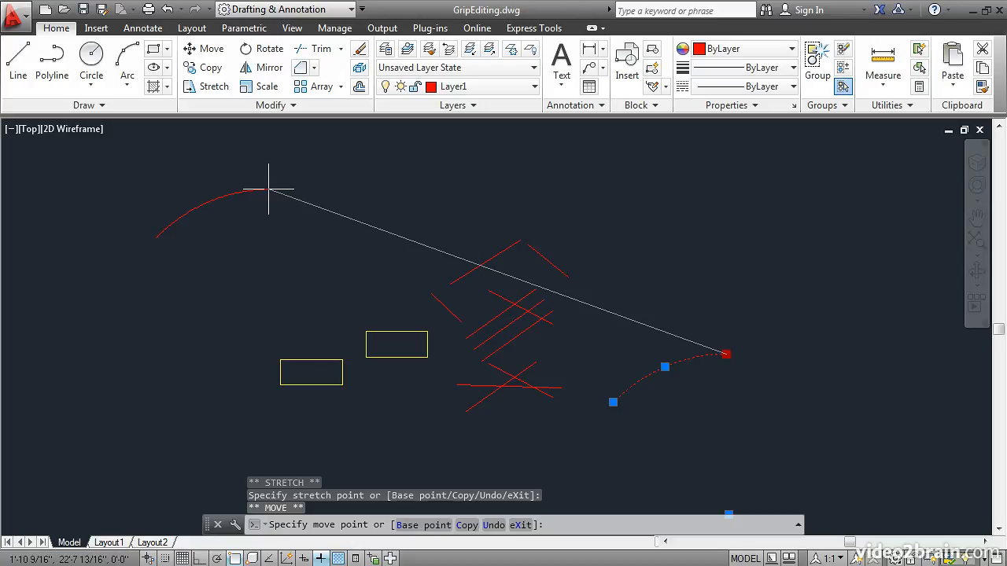
{"action": "key", "text": "Return"}
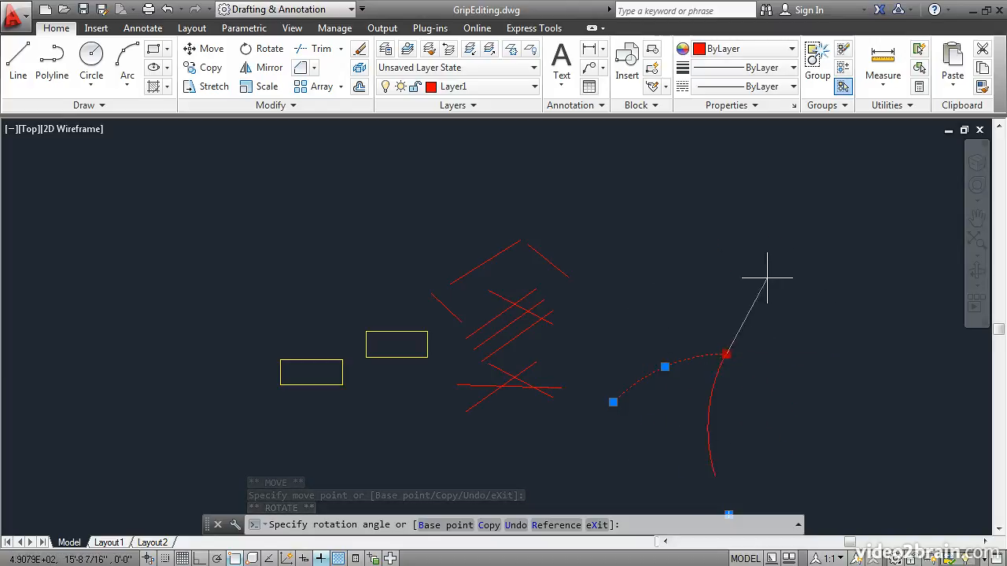
{"action": "left_click", "coordinate": [674, 298]}
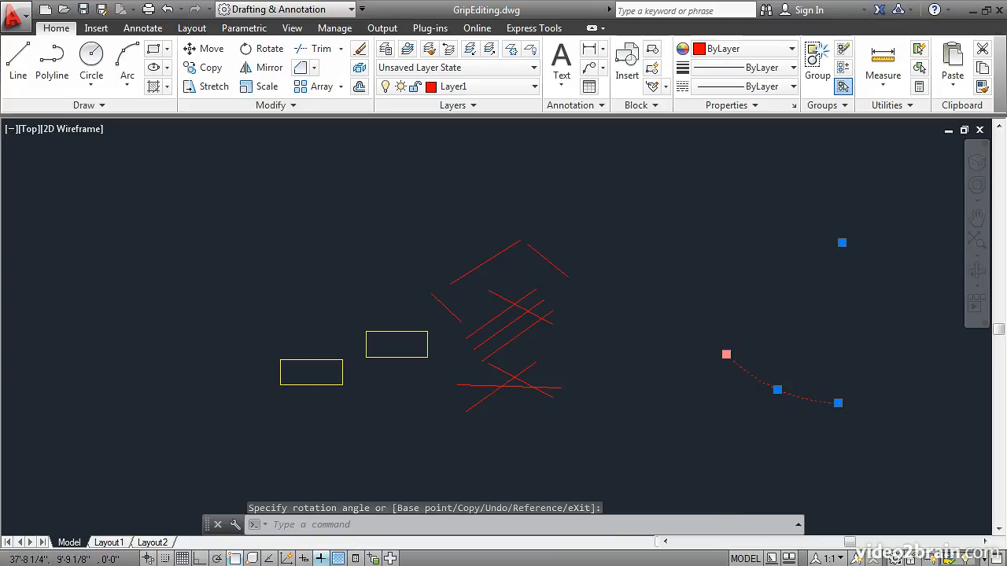
Move the arc by its upper endpoint grip to the empty area above and left of the yellow rectangles
{"action": "left_click", "coordinate": [726, 354]}
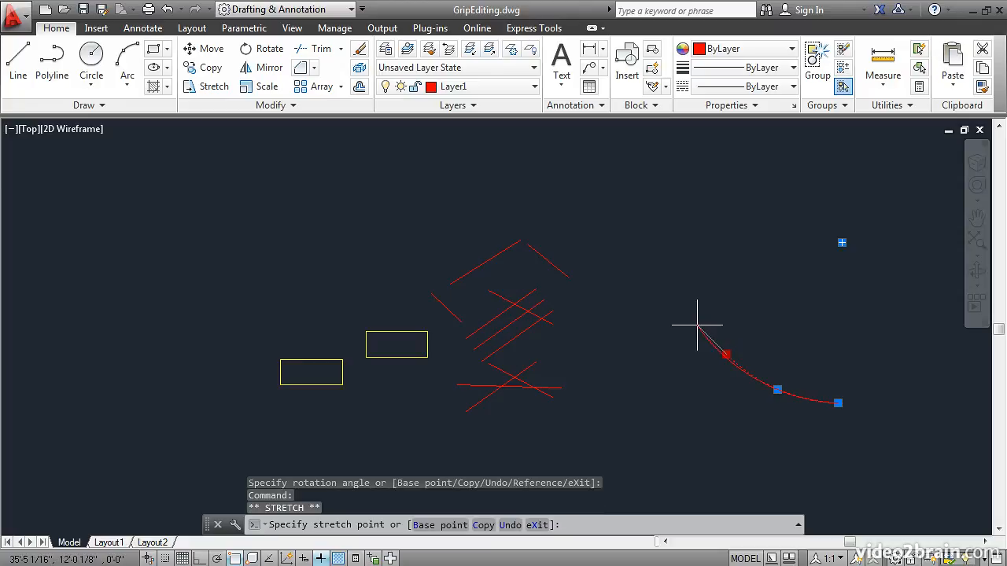
{"action": "key", "text": "space"}
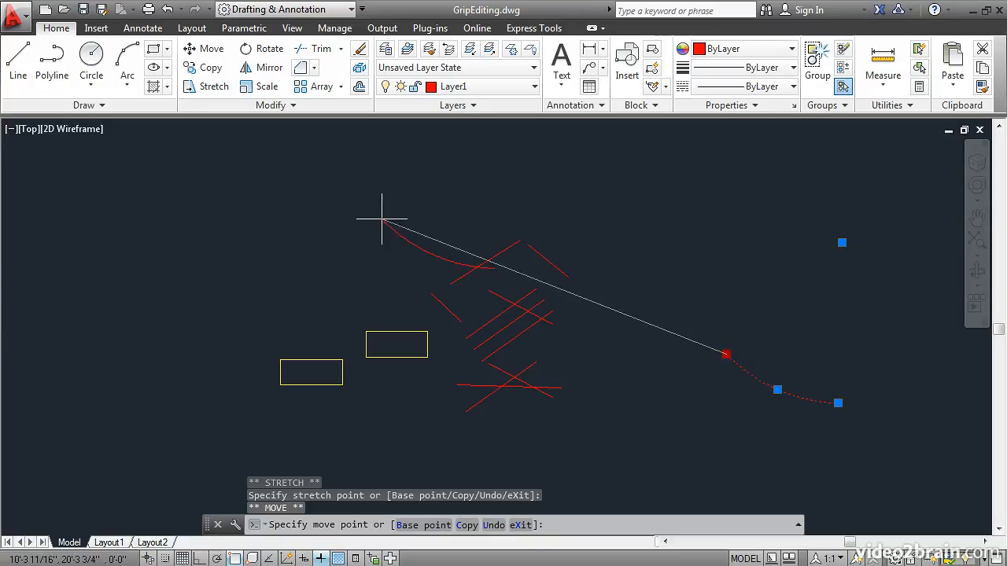
{"action": "left_click", "coordinate": [181, 181]}
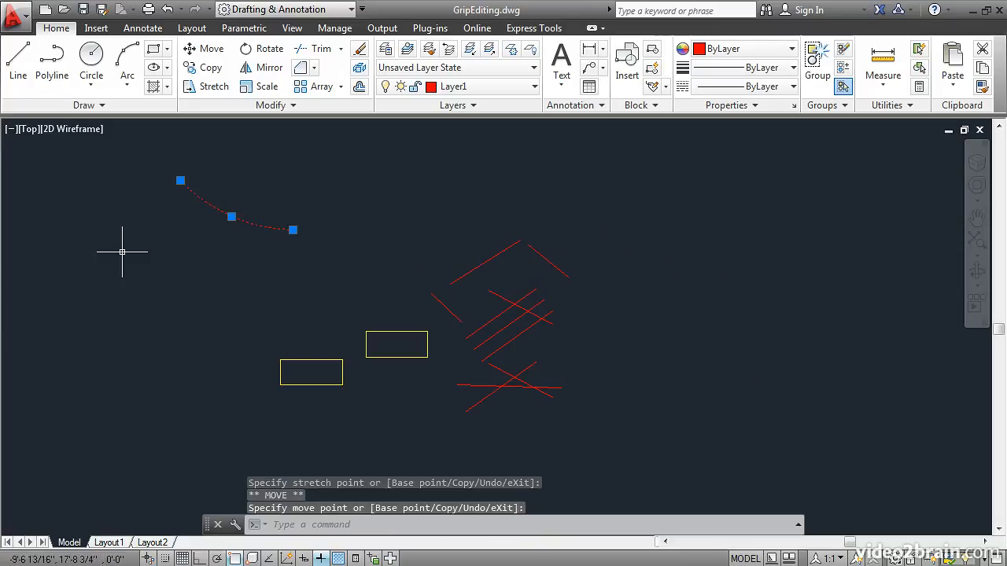
Scale the arc by a factor of .5 about its right endpoint grip
{"action": "left_click", "coordinate": [292, 229]}
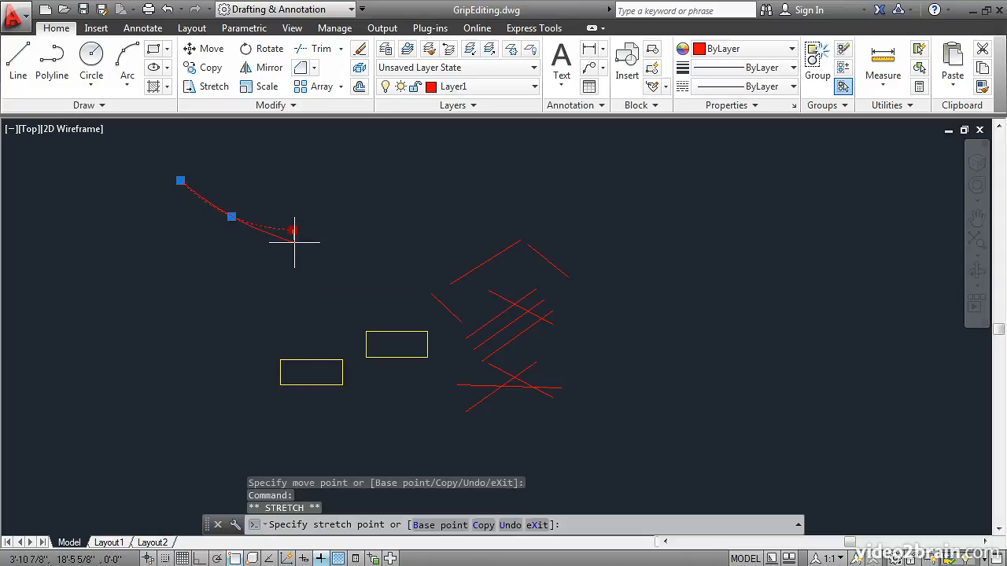
{"action": "key", "text": "space"}
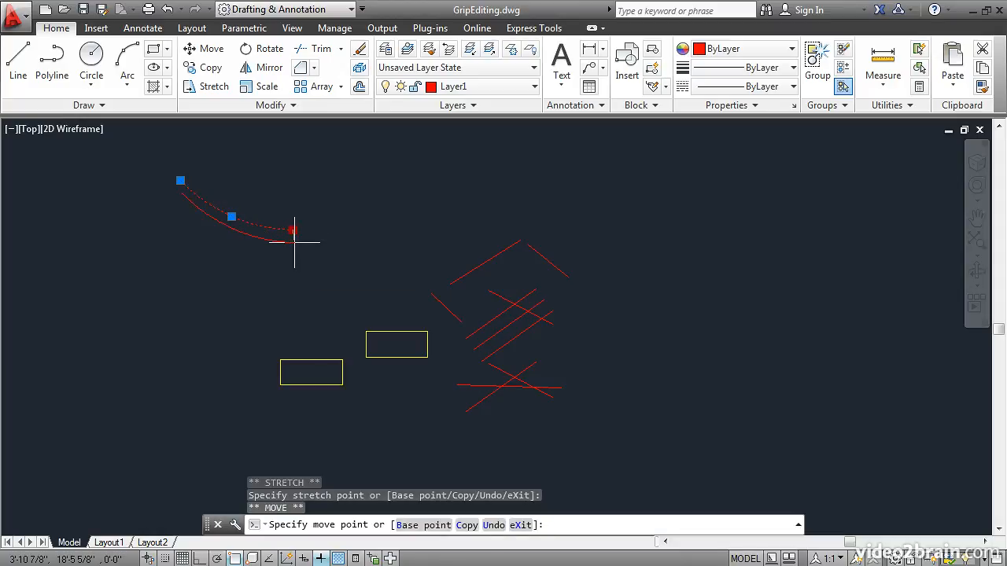
{"action": "key", "text": "space"}
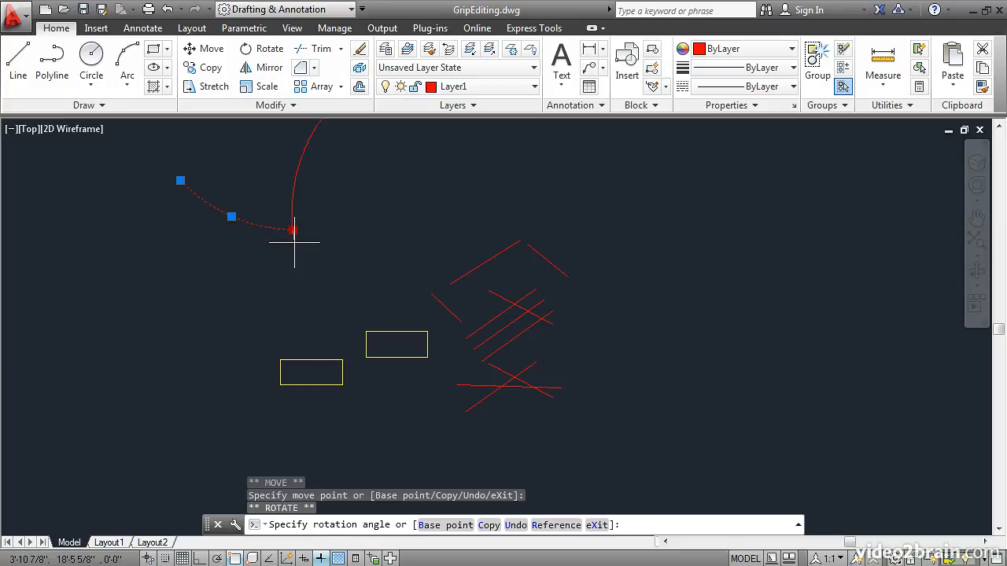
{"action": "key", "text": "space"}
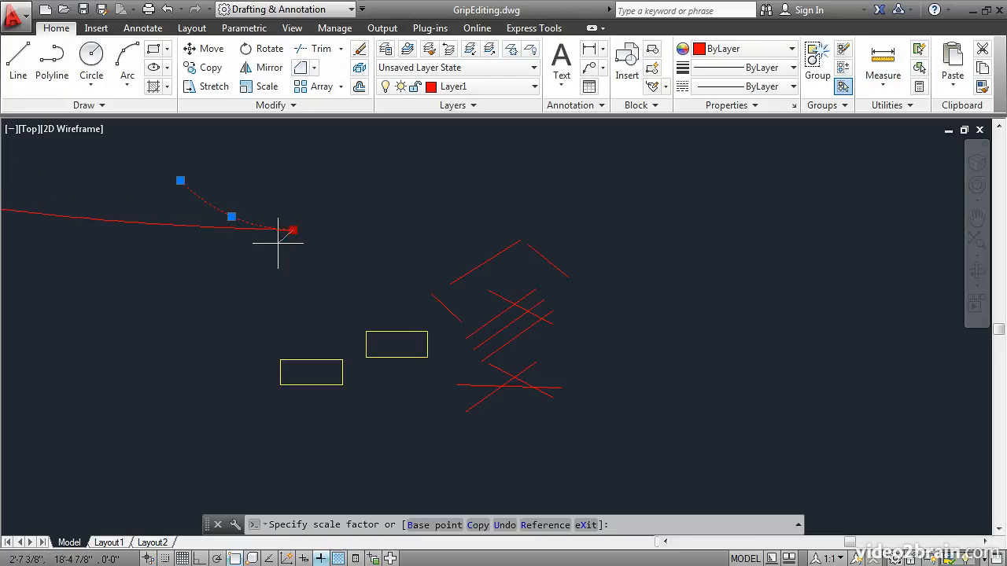
{"action": "type", "text": ".5"}
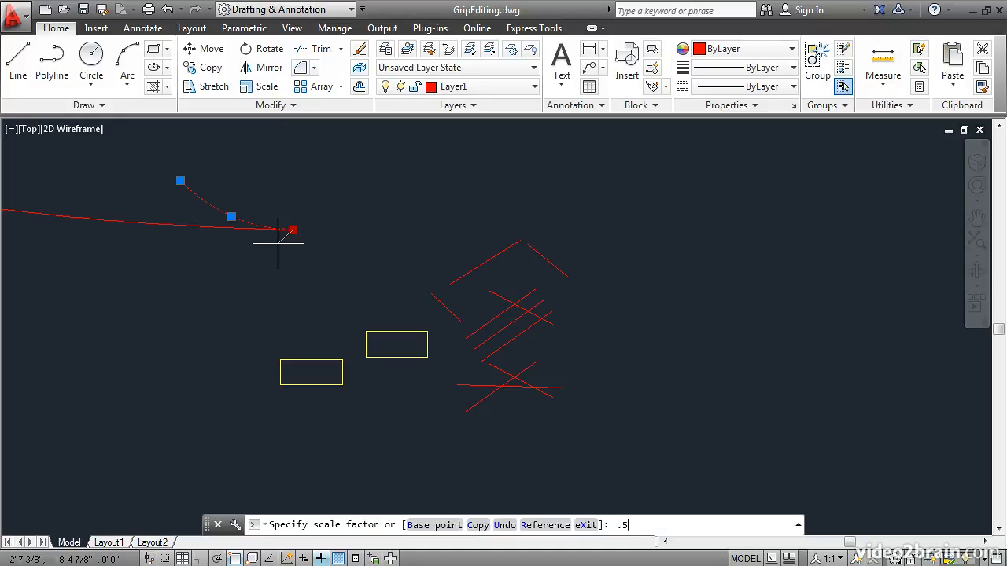
{"action": "key", "text": "Return"}
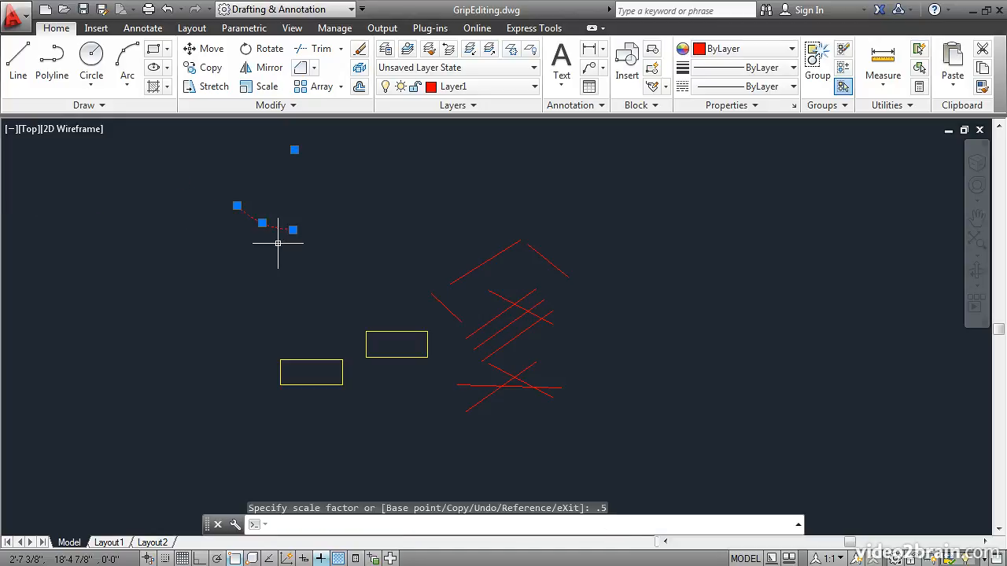
Mirror the arc across a diagonal line rising to the right from its right endpoint, and clear the selection
{"action": "left_click", "coordinate": [293, 231]}
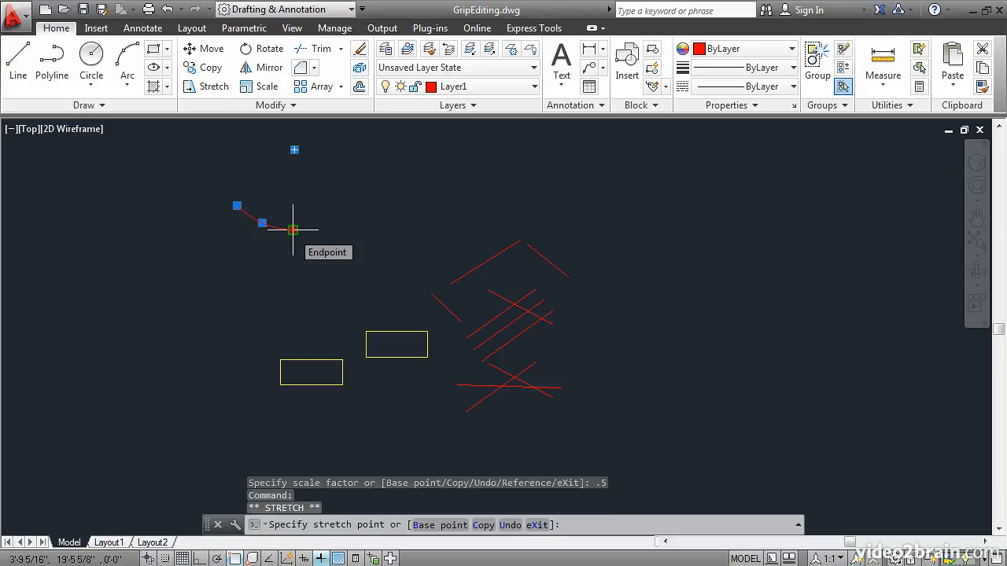
{"action": "key", "text": "space"}
{"action": "key", "text": "space"}
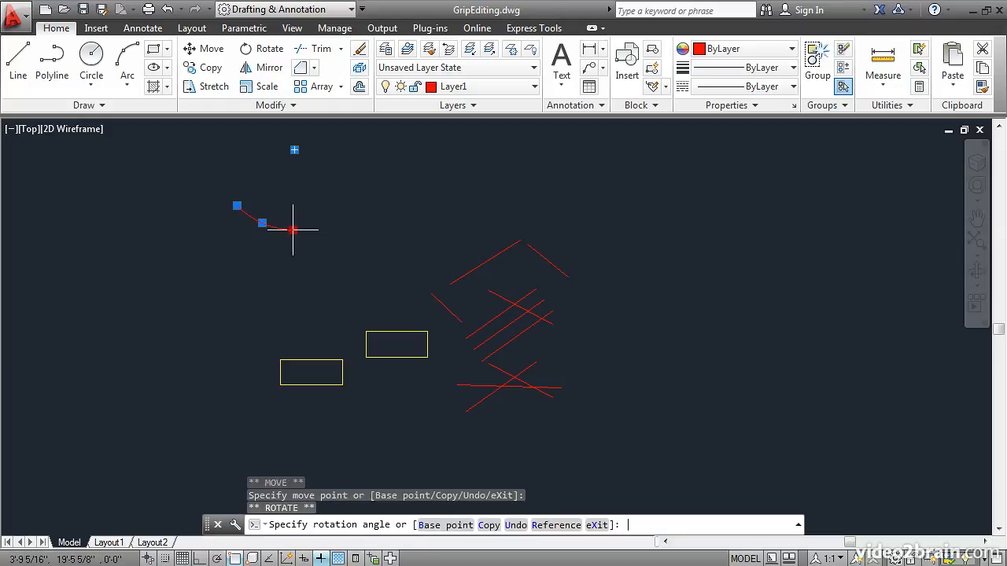
{"action": "key", "text": "space"}
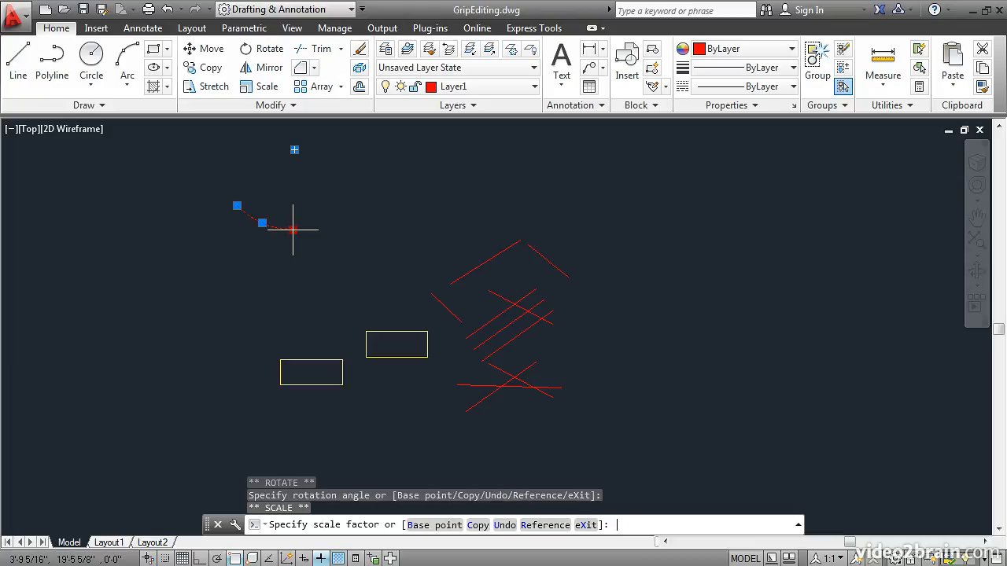
{"action": "key", "text": "space"}
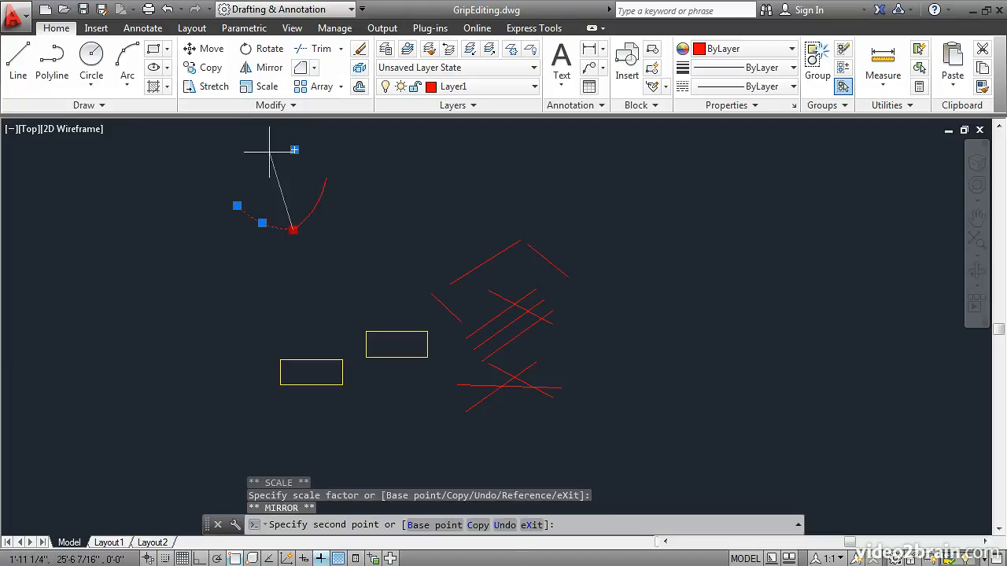
{"action": "left_click", "coordinate": [341, 179]}
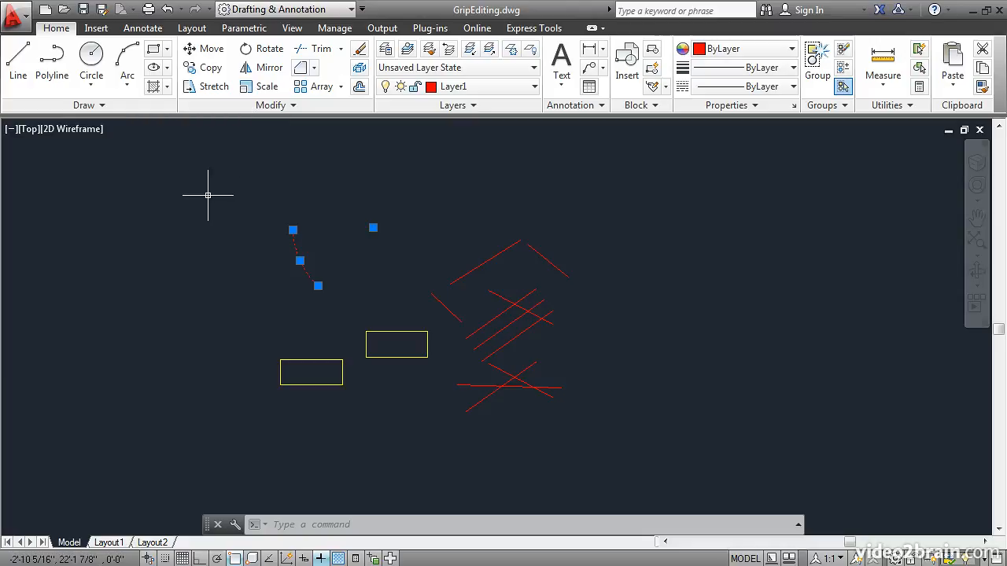
{"action": "key", "text": "Escape"}
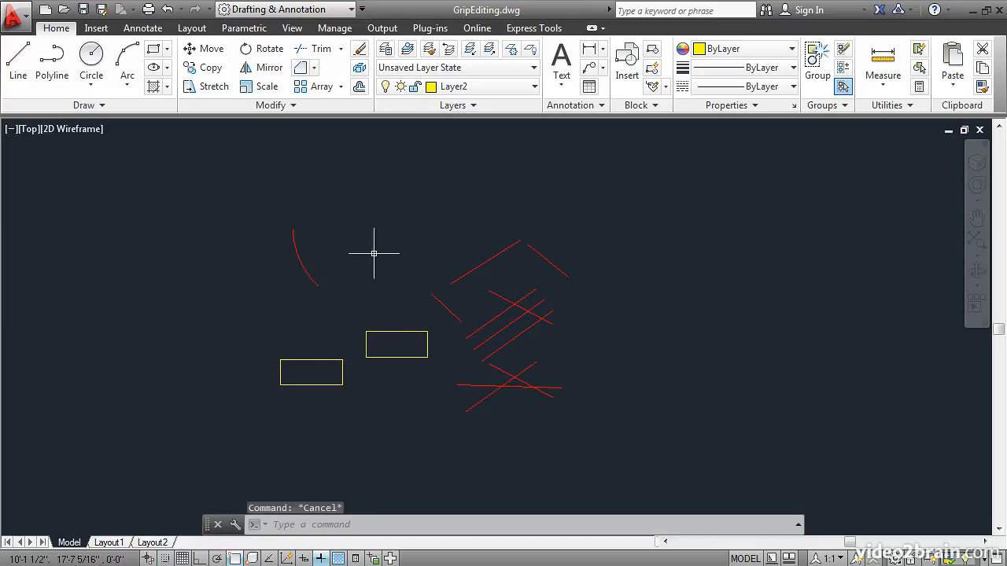
Stretch the top edge of the yellow rectangle nearest the red lines straight up with Ortho on, and convert that edge to an outward-bulging arc
{"action": "left_click", "coordinate": [387, 332]}
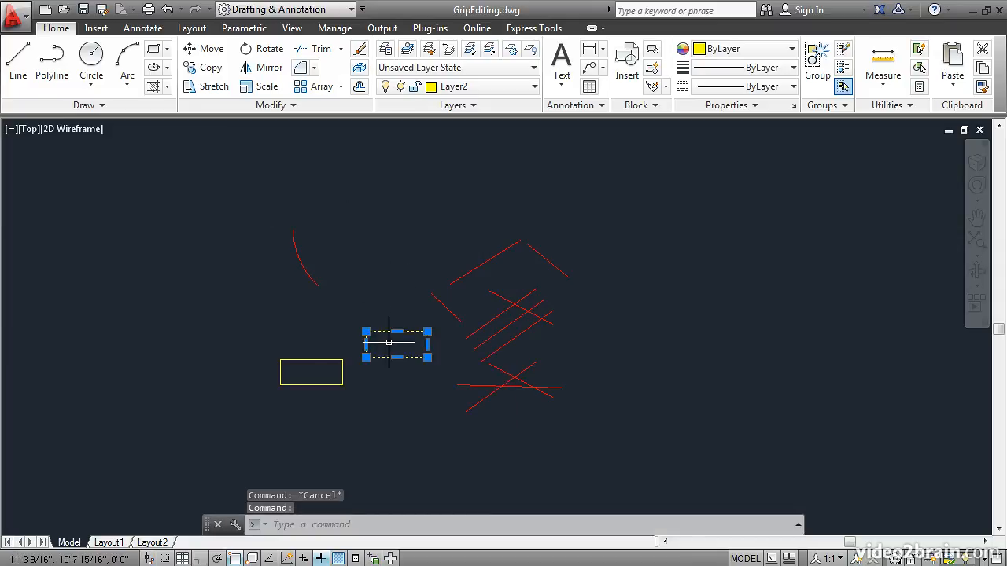
{"action": "scroll", "coordinate": [388, 342], "scroll_direction": "up", "scroll_amount": 4}
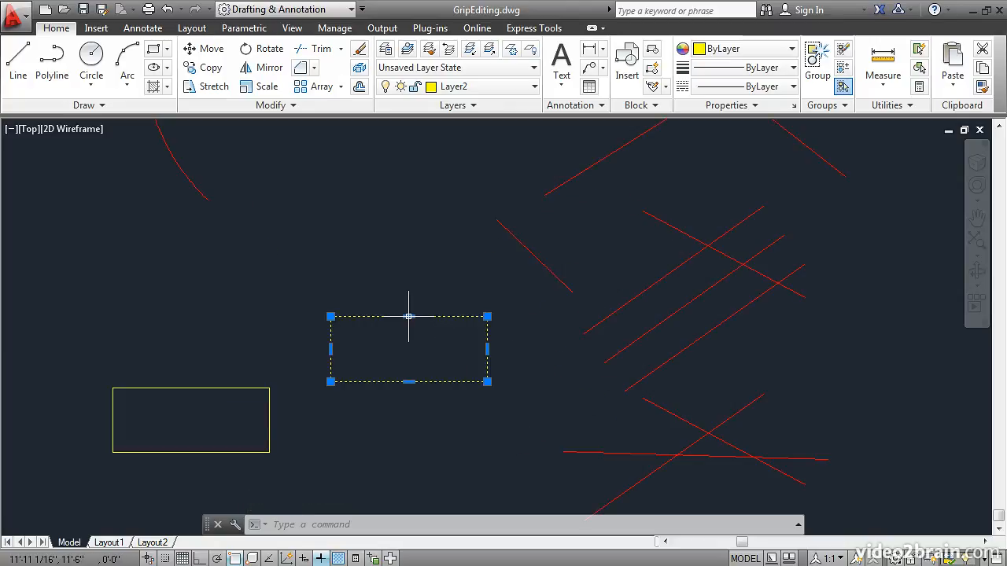
{"action": "left_click", "coordinate": [409, 316]}
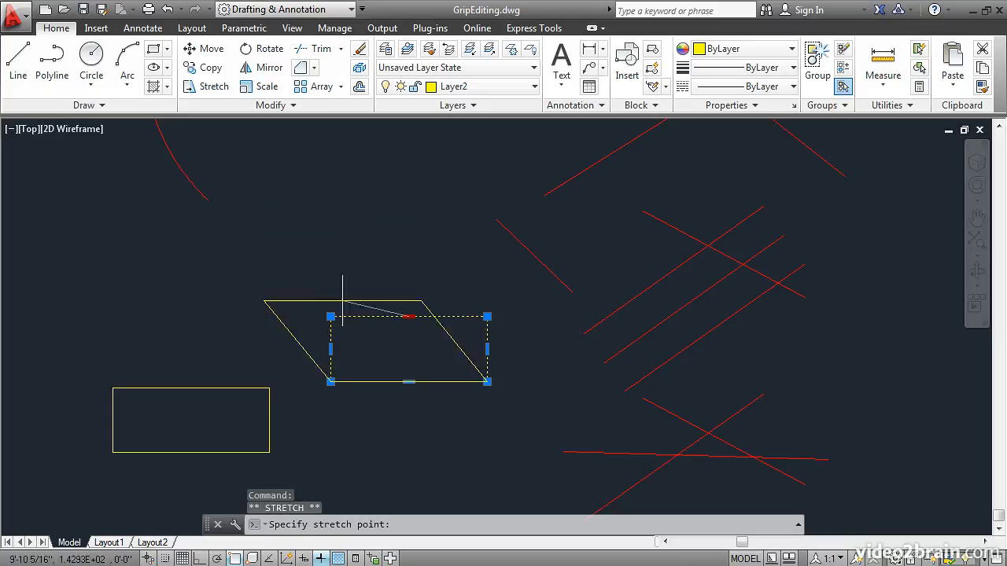
{"action": "left_click", "coordinate": [199, 558]}
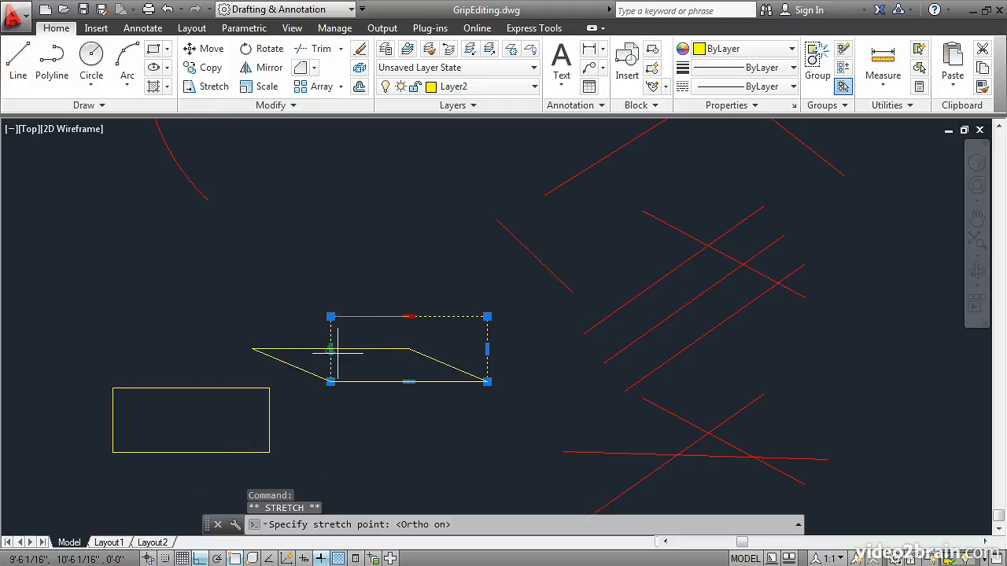
{"action": "left_click", "coordinate": [409, 257]}
{"action": "mouse_move", "coordinate": [409, 257]}
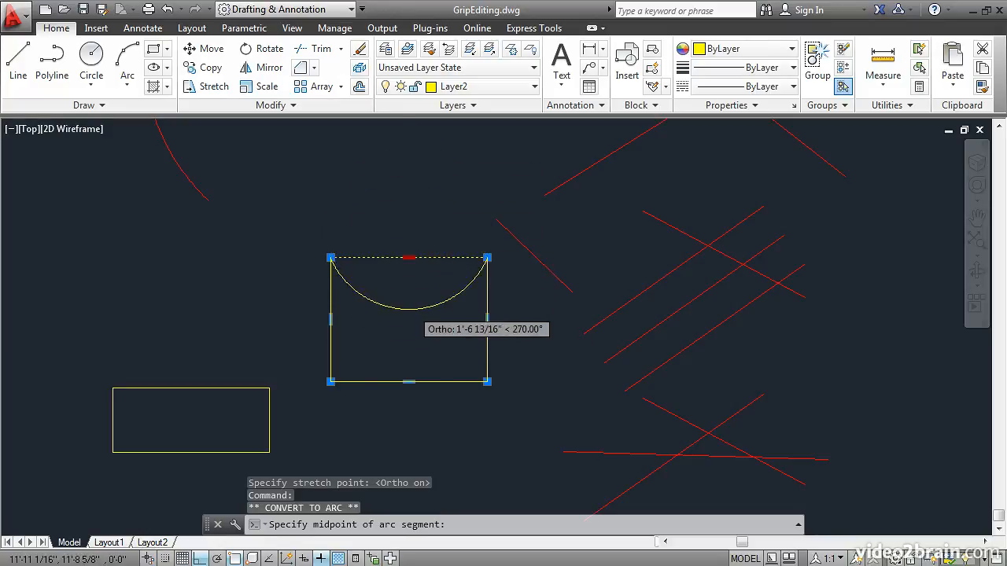
{"action": "left_click", "coordinate": [409, 206]}
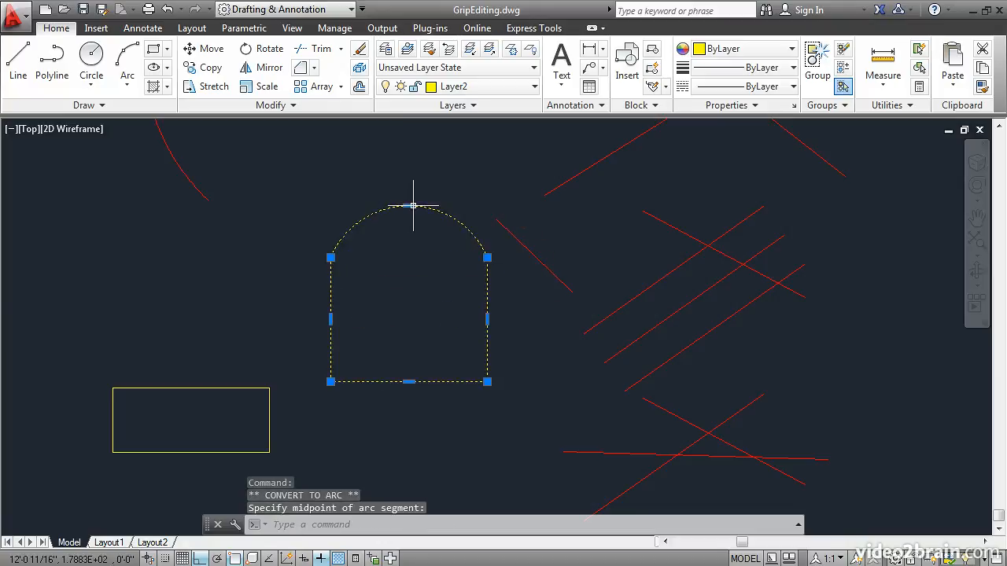
Add a vertex to the arched top edge midway between the two vertical sides, level with their upper ends, and clear the selection
{"action": "mouse_move", "coordinate": [408, 206]}
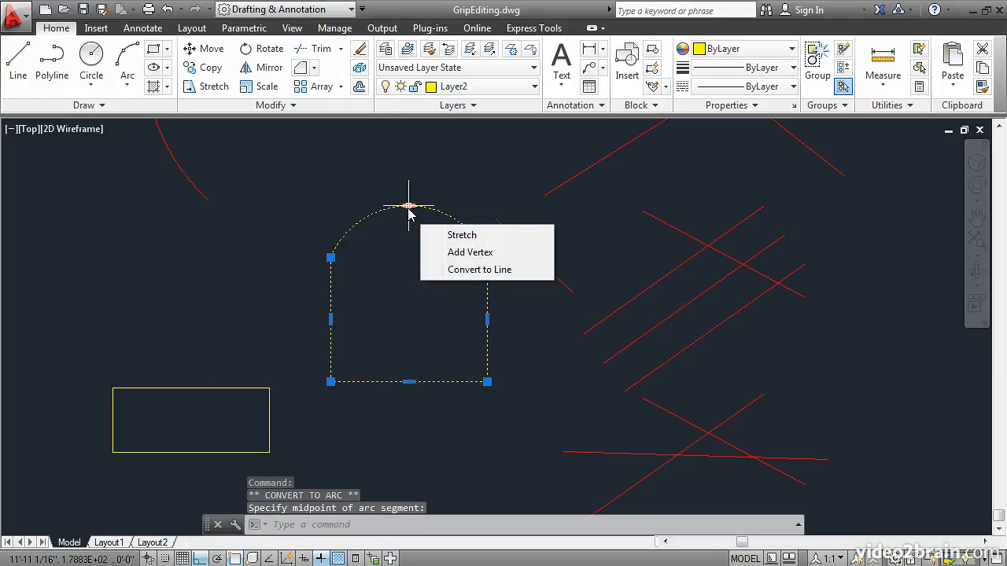
{"action": "left_click", "coordinate": [448, 252]}
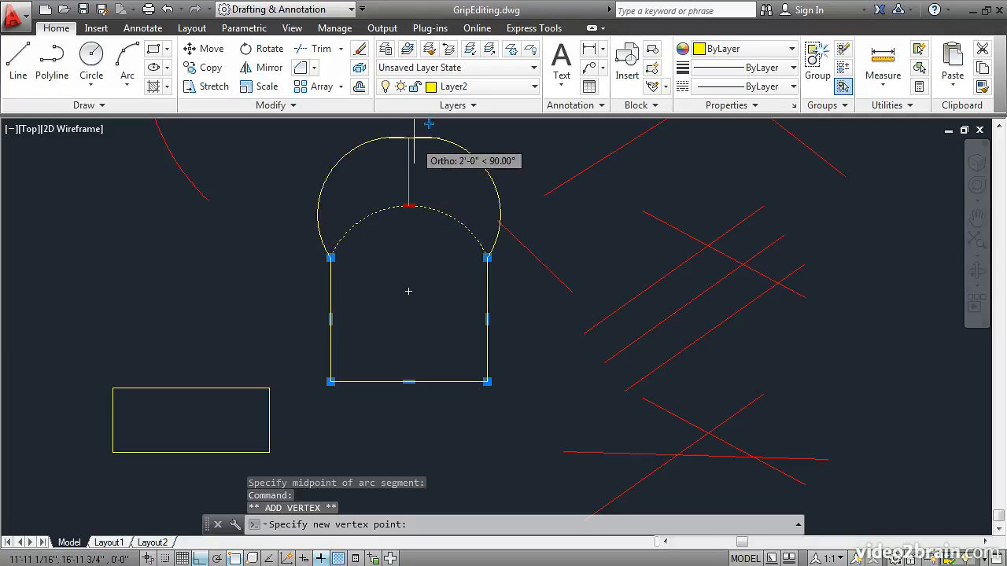
{"action": "left_click", "coordinate": [410, 255]}
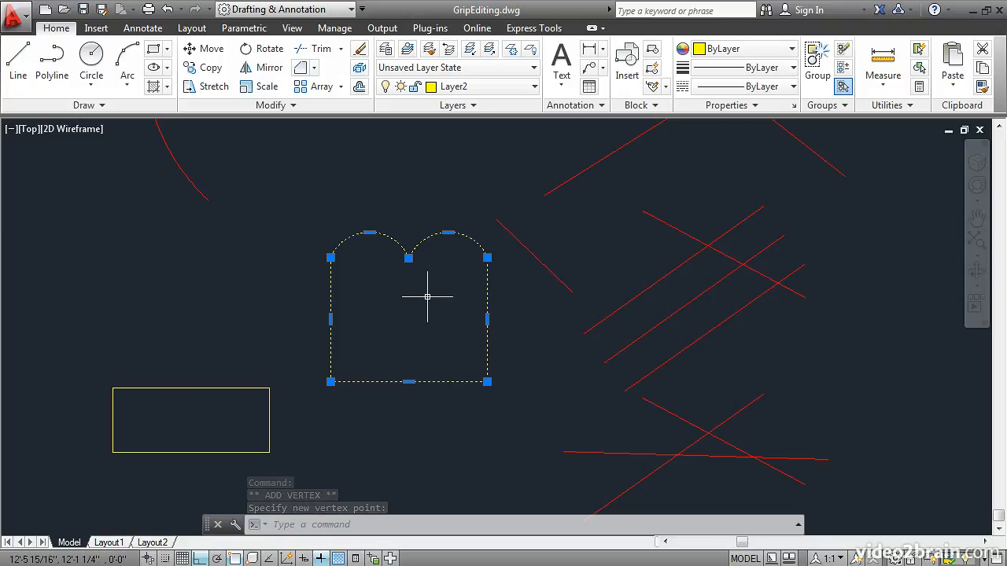
{"action": "key", "text": "Escape"}
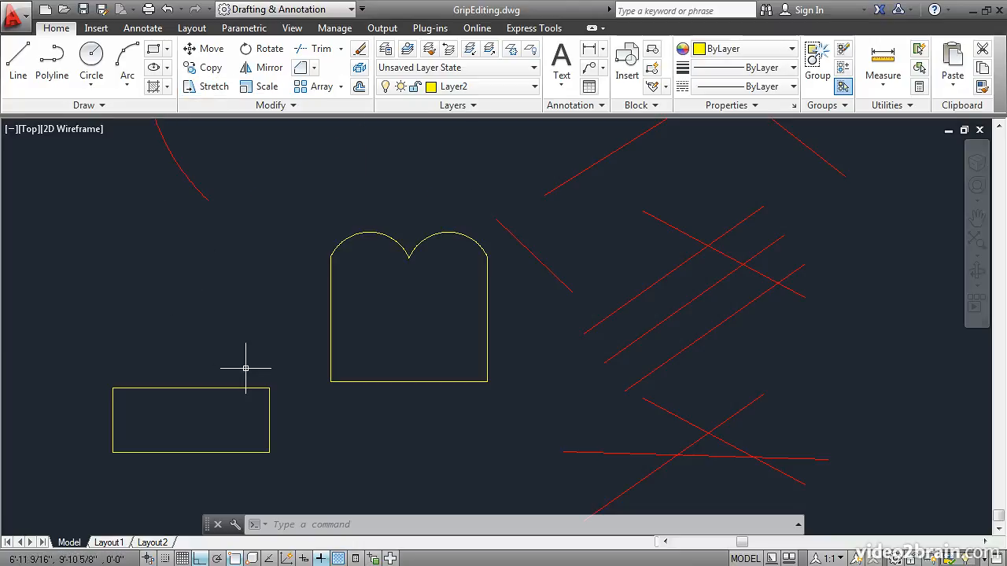
Select the top and side lines of the other yellow rectangle, stretch both upper corners together straight up to nearly triple its height, and deselect
{"action": "left_click", "coordinate": [288, 411]}
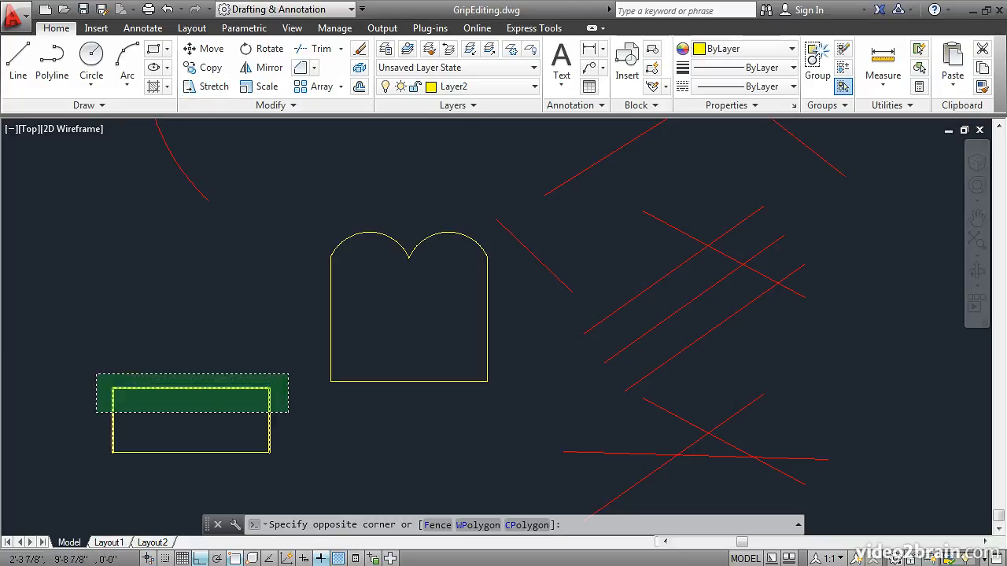
{"action": "left_click", "coordinate": [72, 363]}
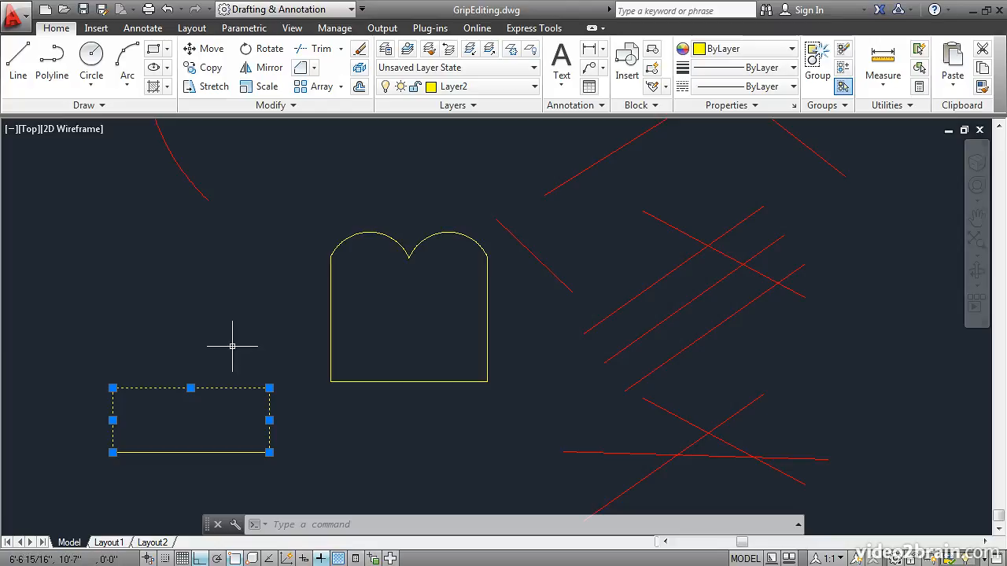
{"action": "left_click", "coordinate": [269, 388], "text": "shift"}
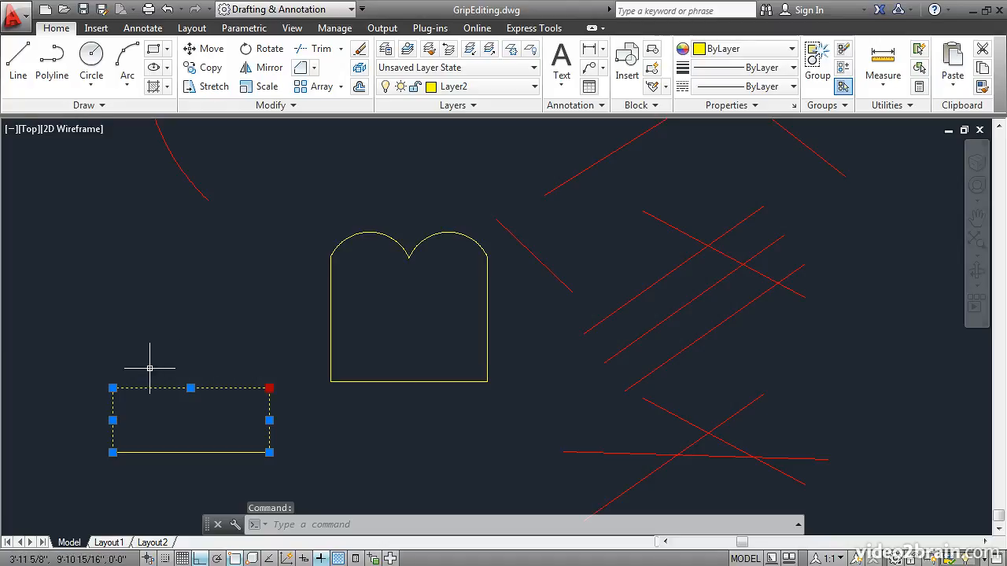
{"action": "left_click", "coordinate": [113, 388], "text": "shift"}
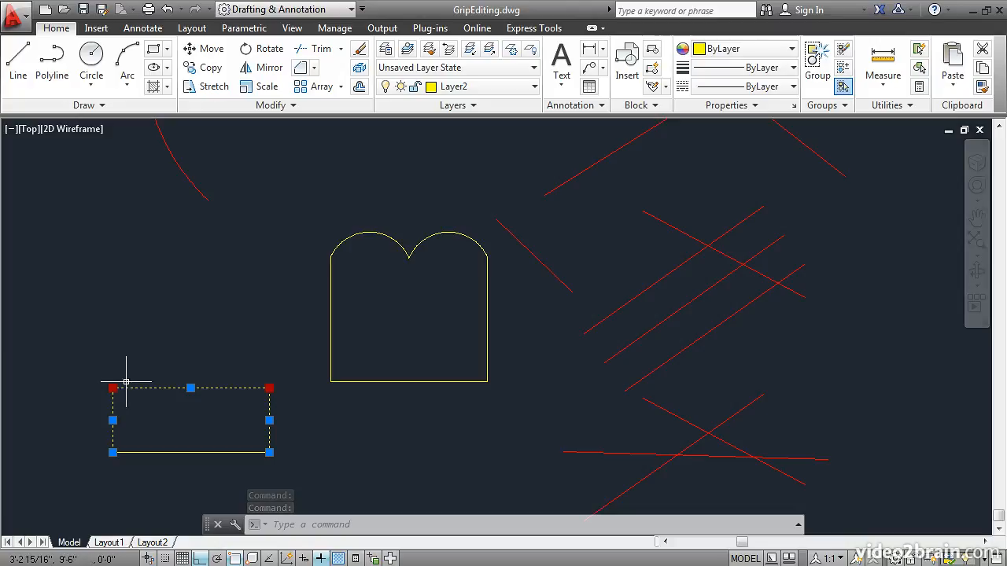
{"action": "left_click", "coordinate": [112, 388]}
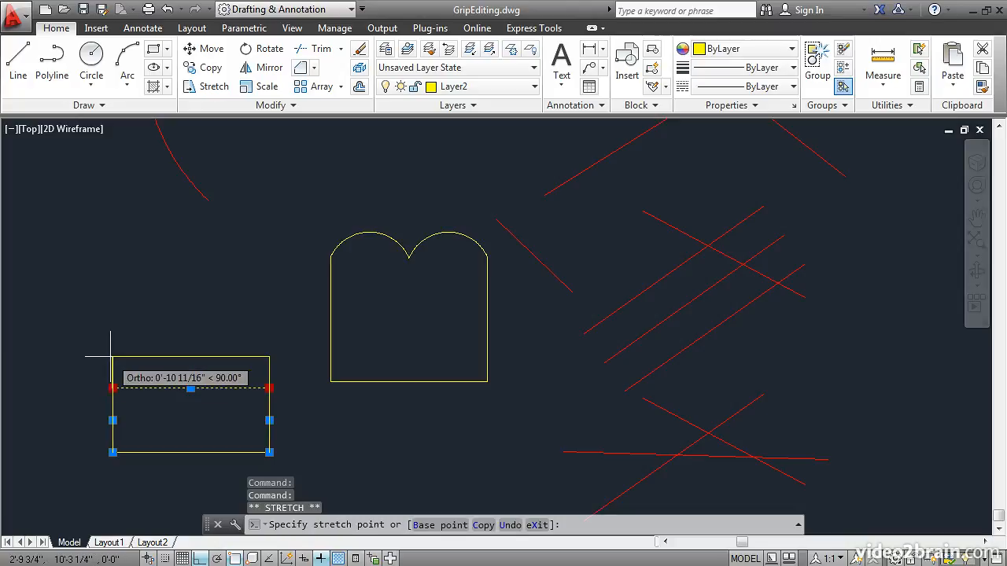
{"action": "left_click", "coordinate": [112, 266]}
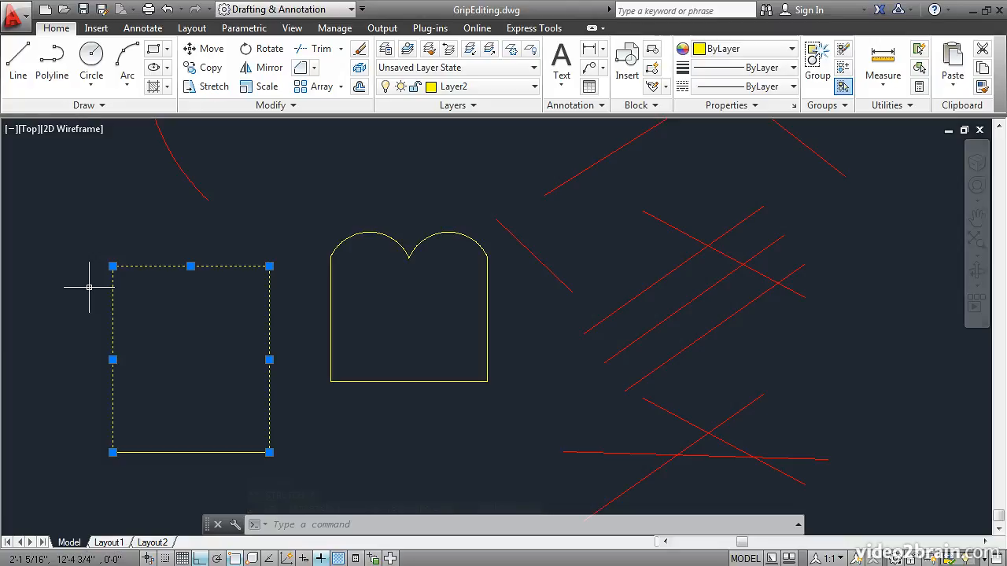
{"action": "key", "text": "Escape"}
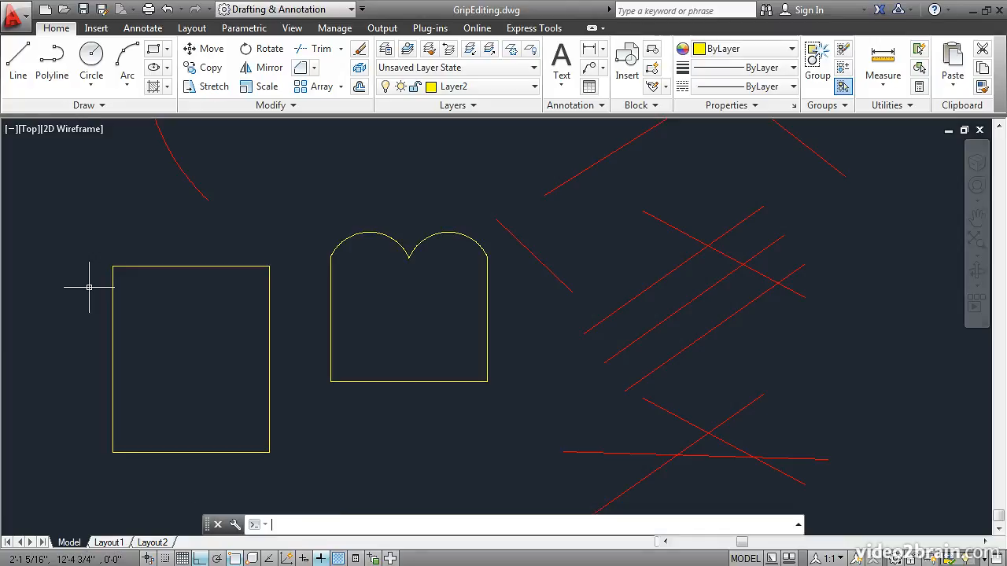